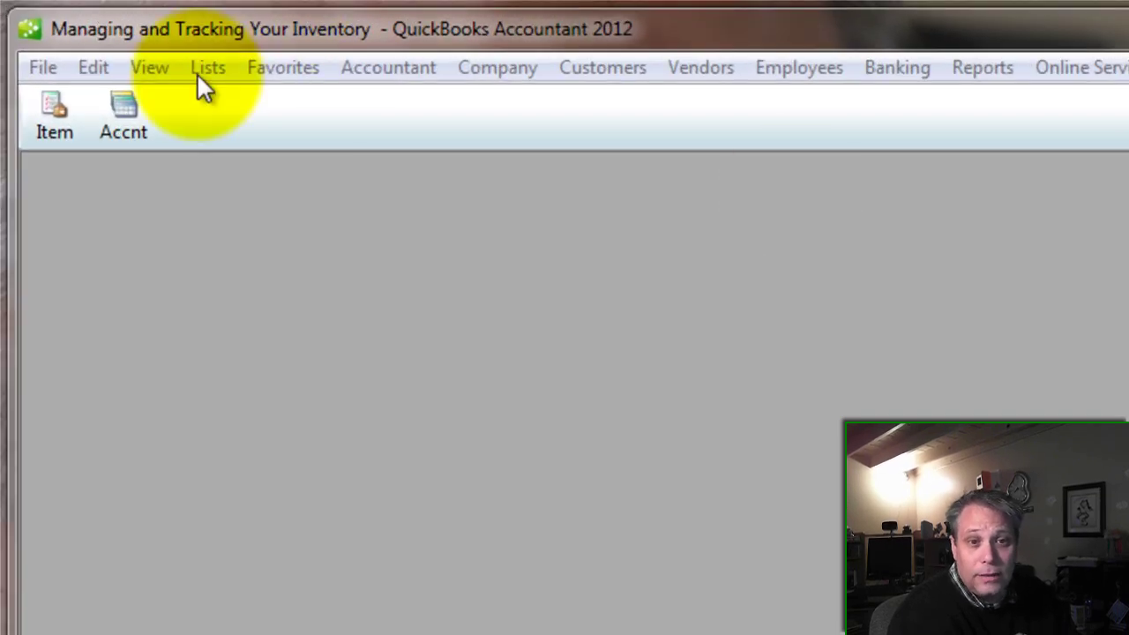
# - Open the Item List and maximize its window
pyautogui.click(208, 71)
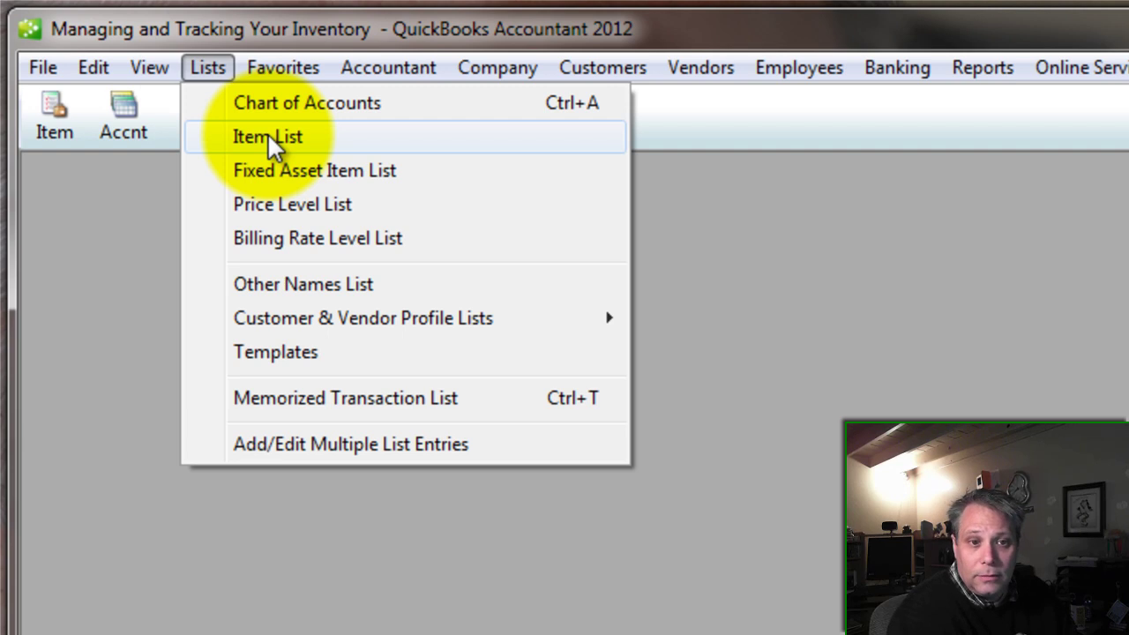
pyautogui.click(50, 124)
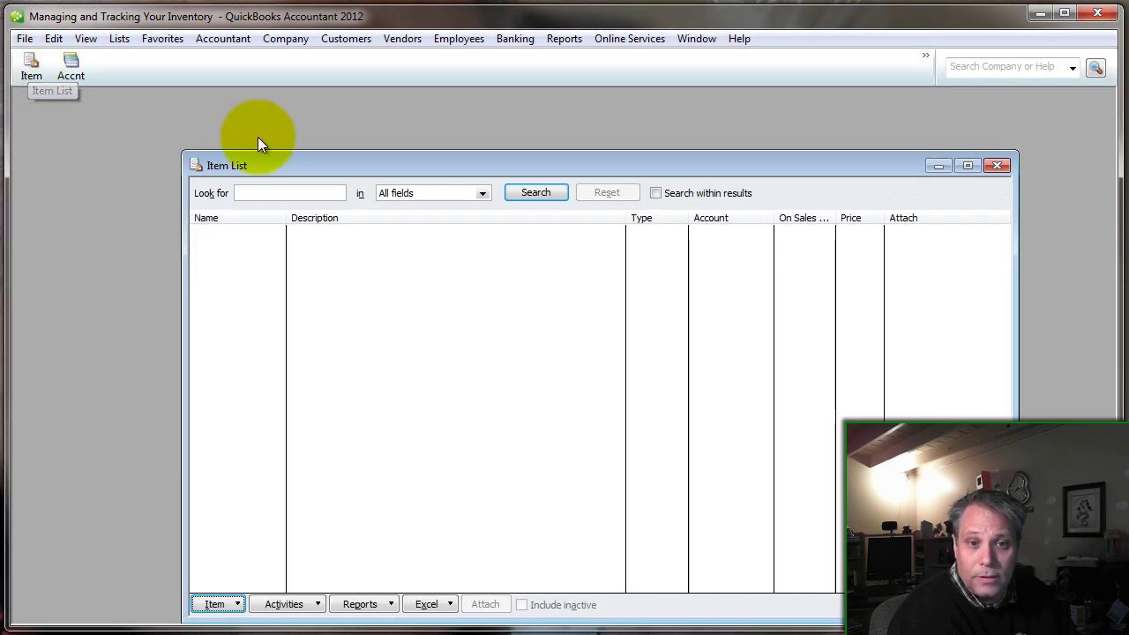
pyautogui.doubleClick(249, 166)
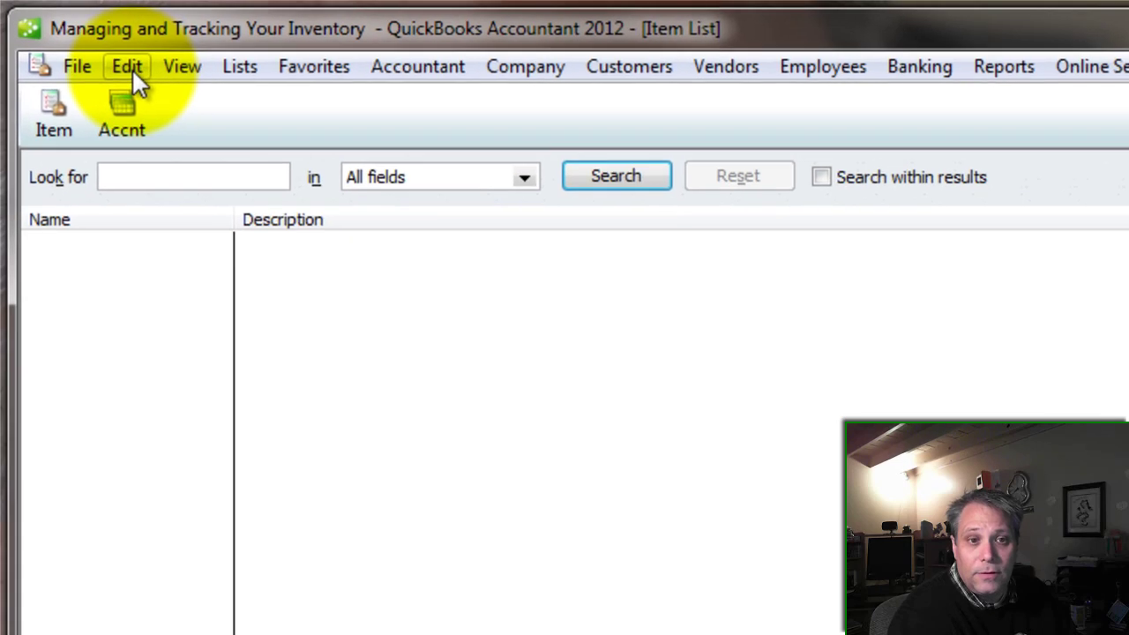
# - Activate inventory and purchase orders in the company preferences for Items & Inventory and save the change
pyautogui.click(132, 68)
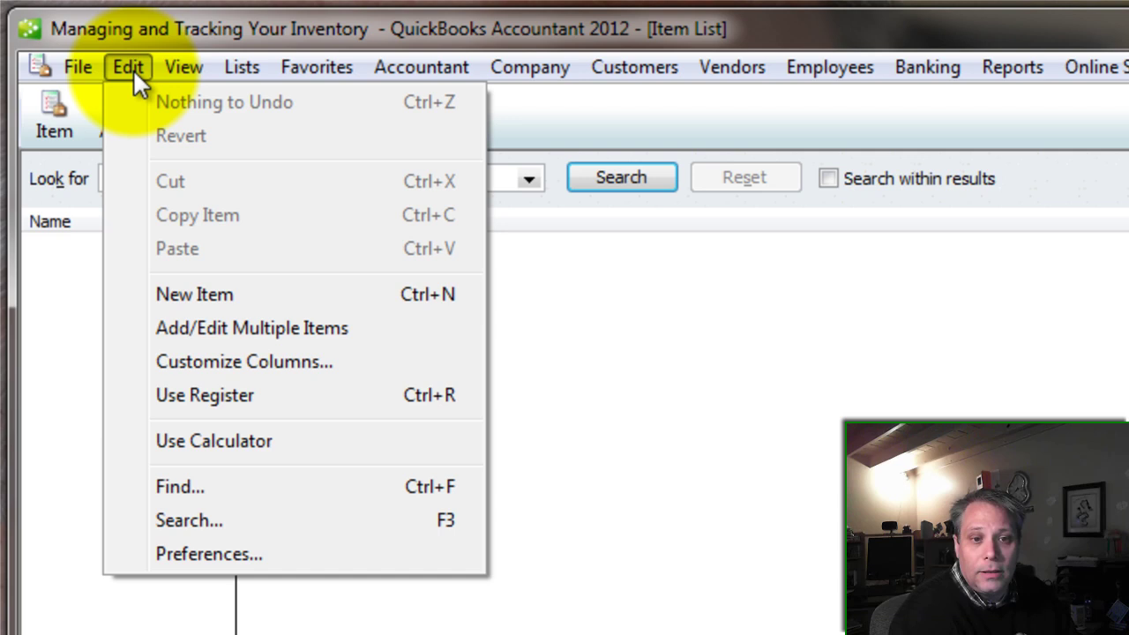
pyautogui.click(223, 562)
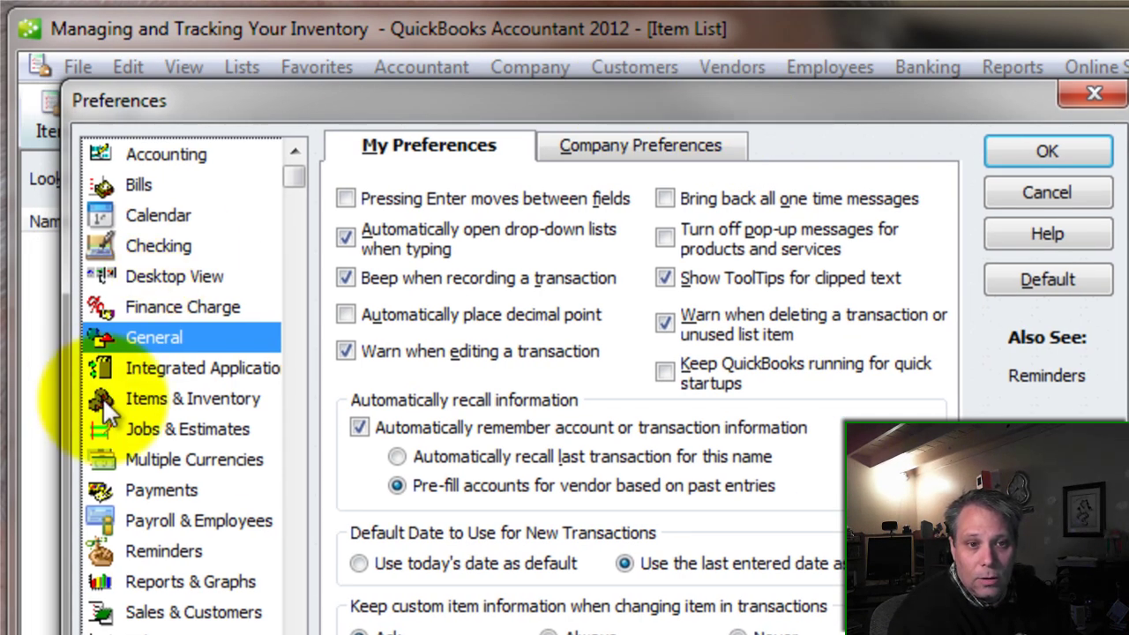
pyautogui.click(154, 397)
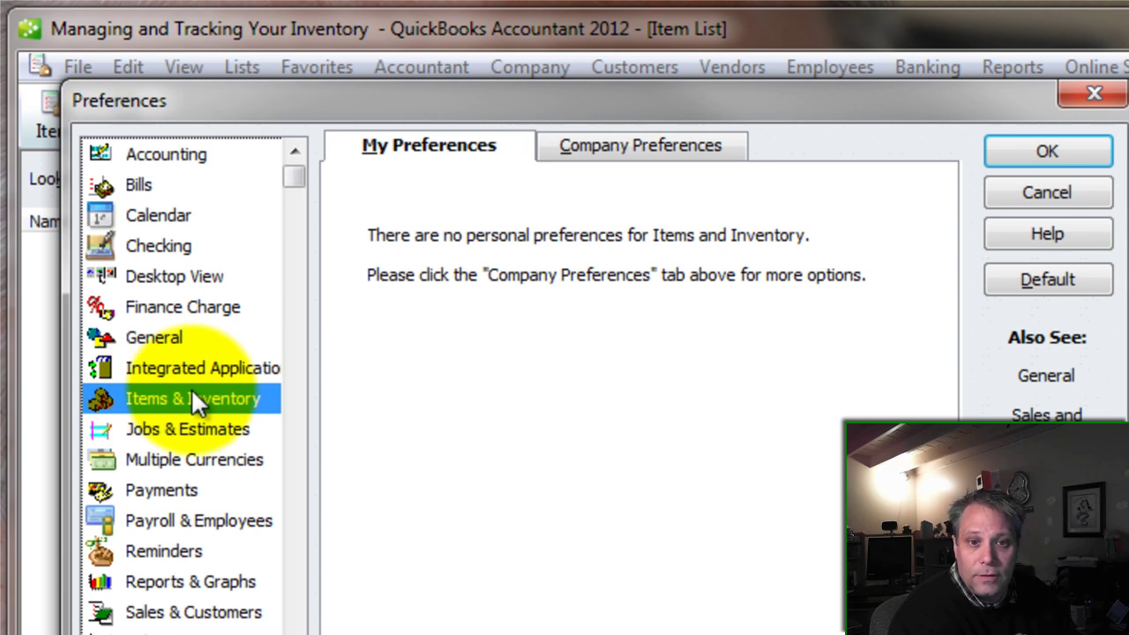
pyautogui.click(632, 143)
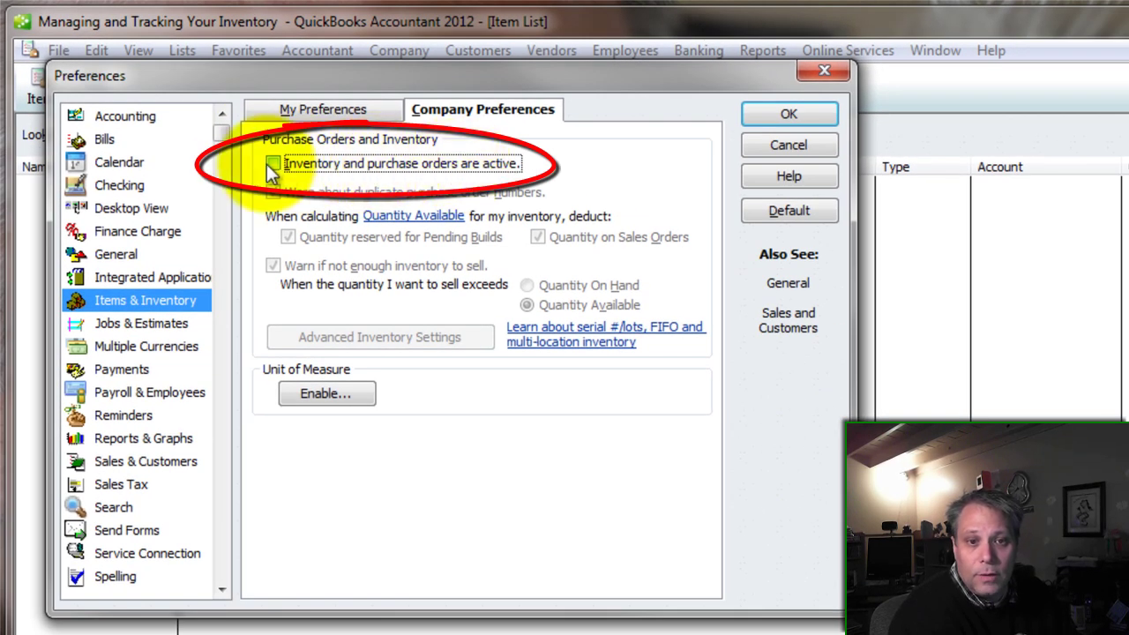
pyautogui.click(272, 164)
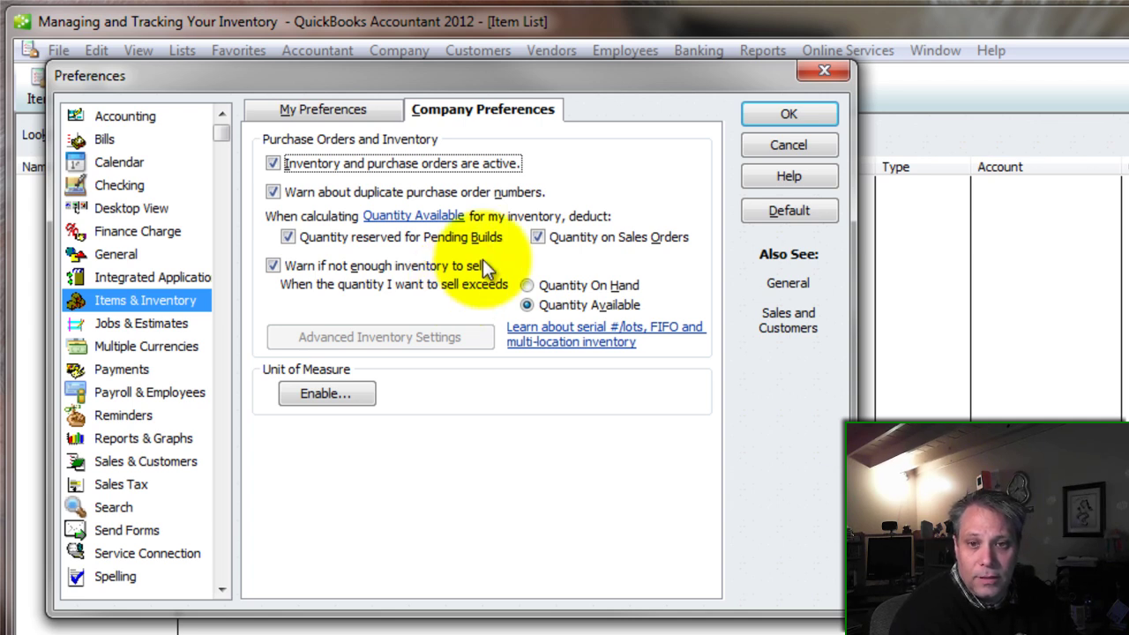
pyautogui.click(796, 115)
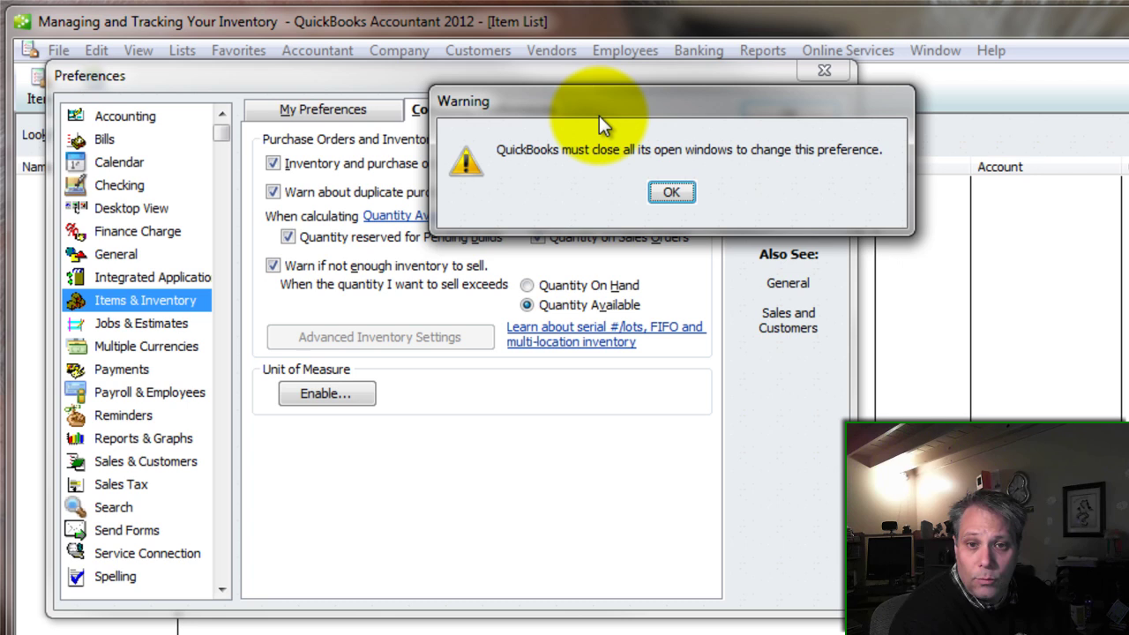
pyautogui.click(670, 194)
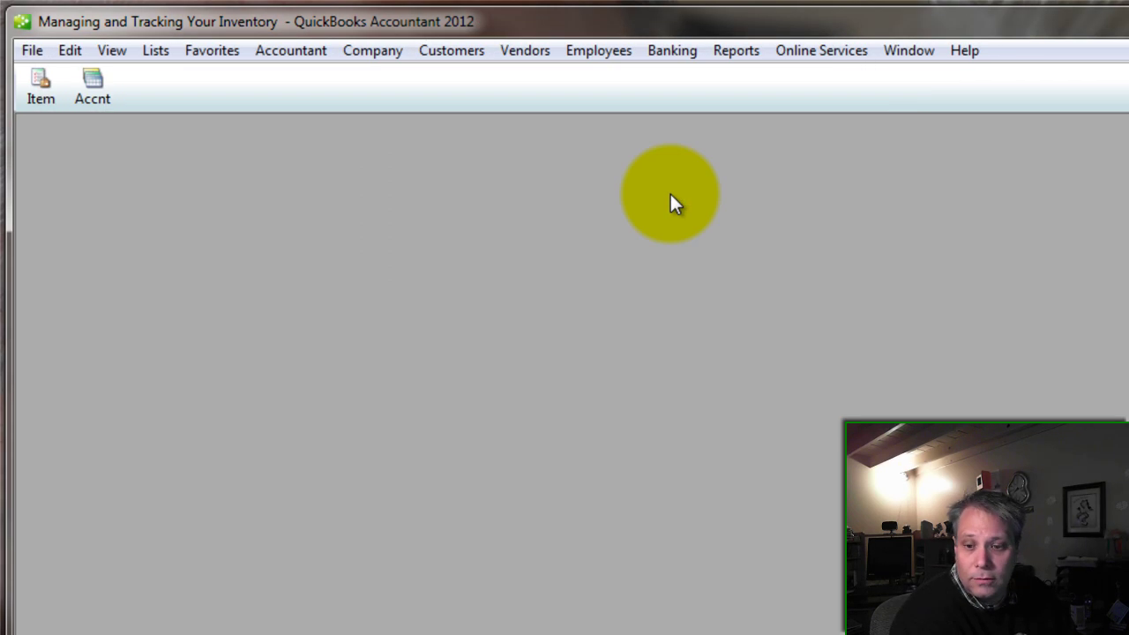
# - Reopen the Item List, maximize it and slightly widen its Name column
pyautogui.click(45, 81)
pyautogui.doubleClick(485, 215)
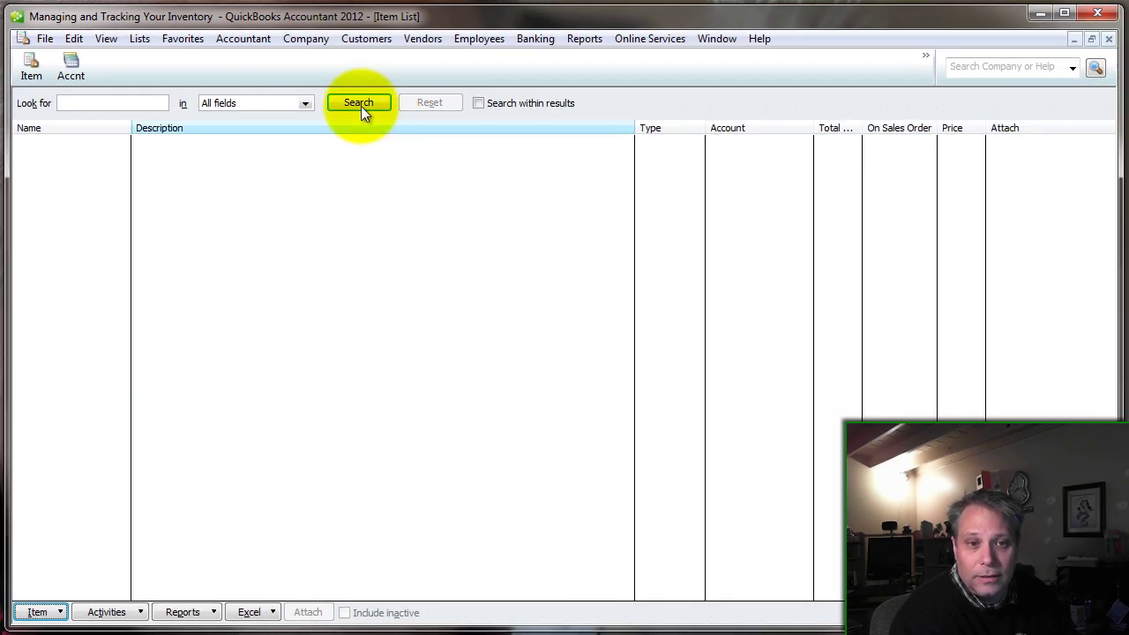
pyautogui.moveTo(130, 128); pyautogui.dragTo(149, 128)
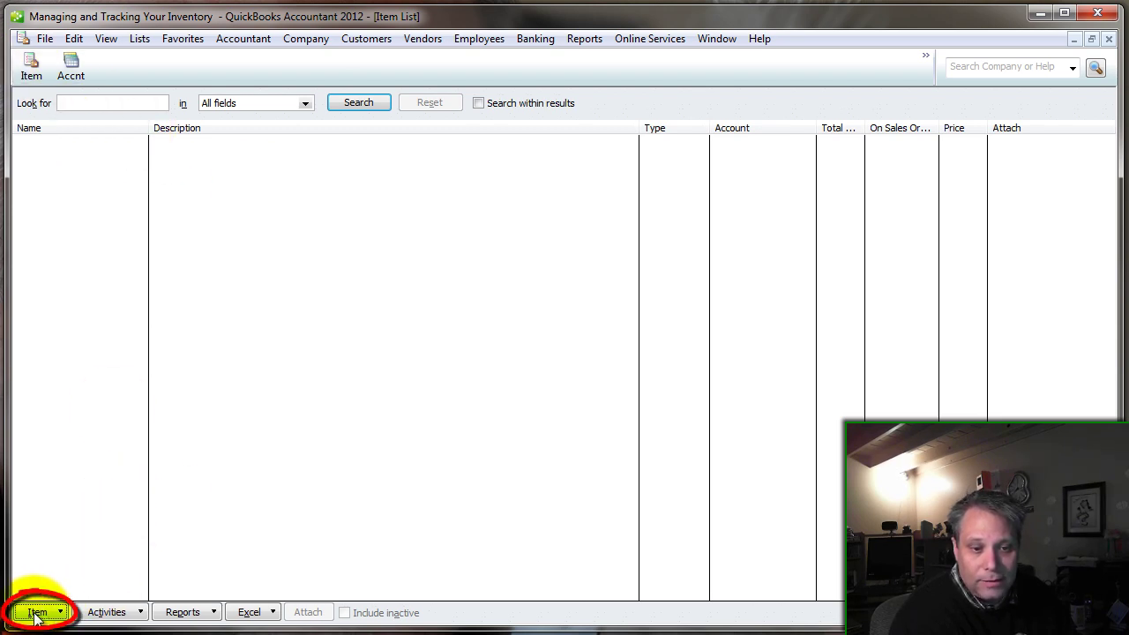
# - Start a new item and dismiss the Add/Edit Multiple List Entries feature message so it is not displayed in the future
pyautogui.click(74, 40)
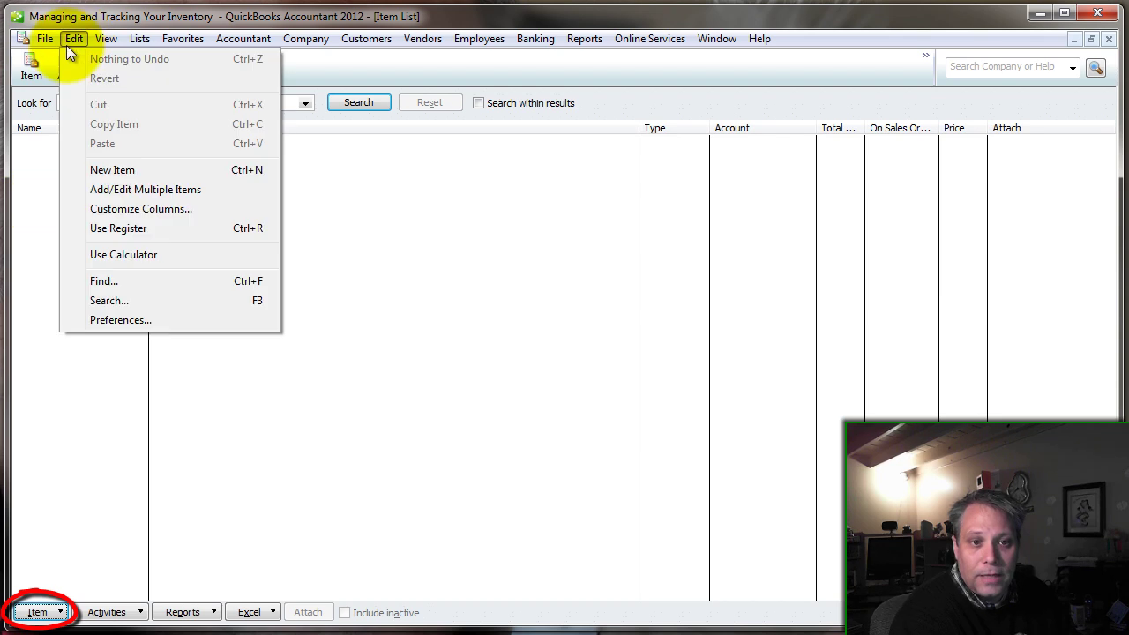
pyautogui.click(120, 172)
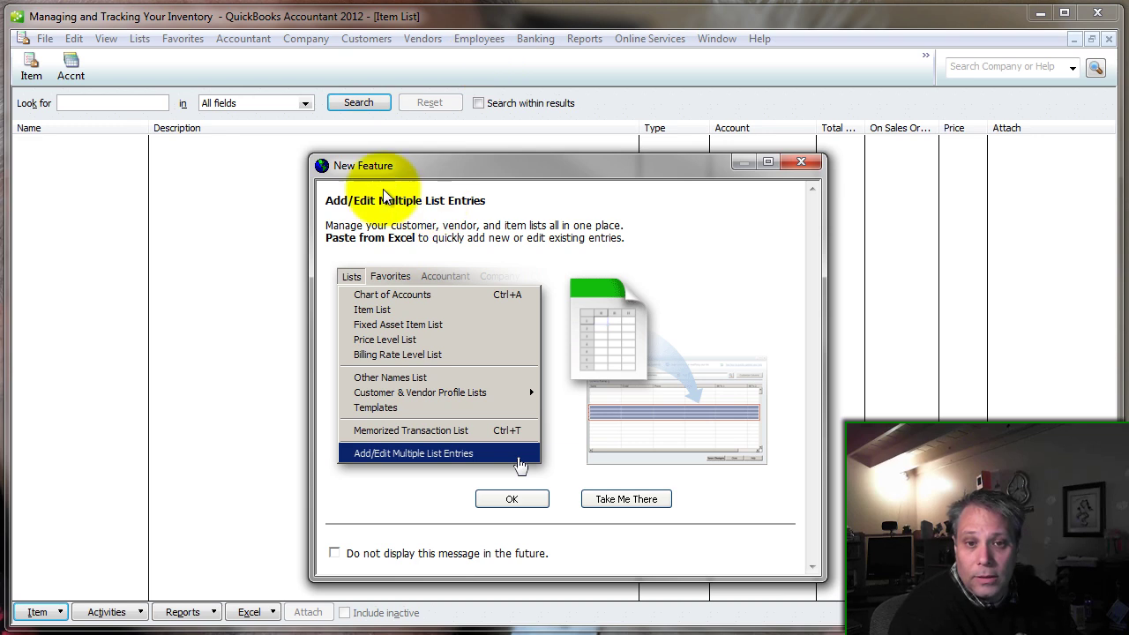
pyautogui.click(334, 554)
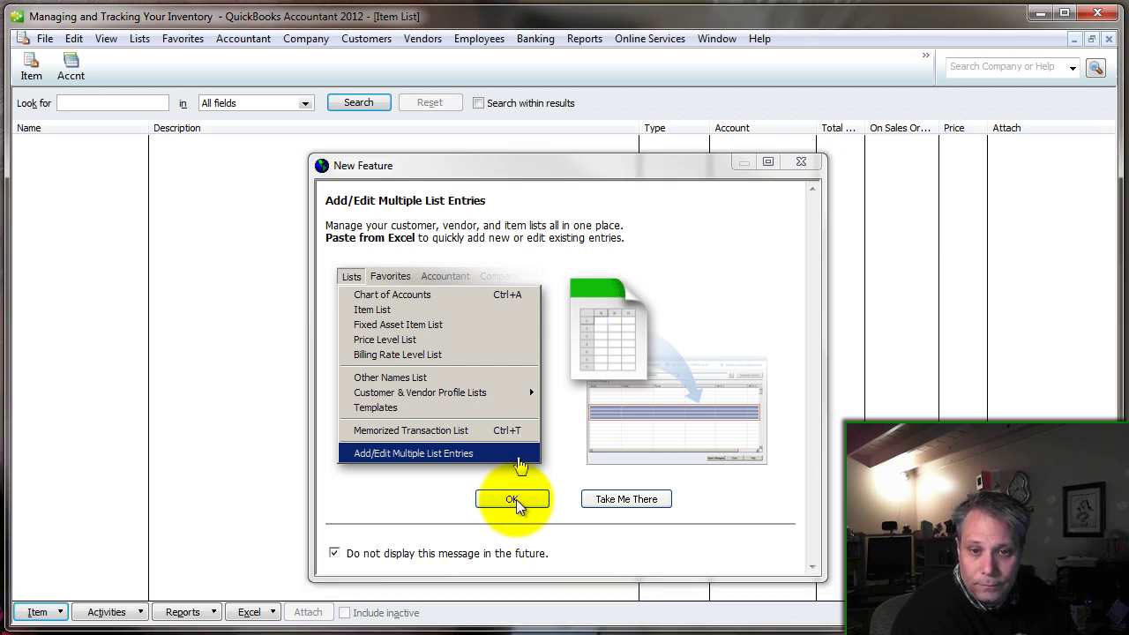
pyautogui.click(516, 500)
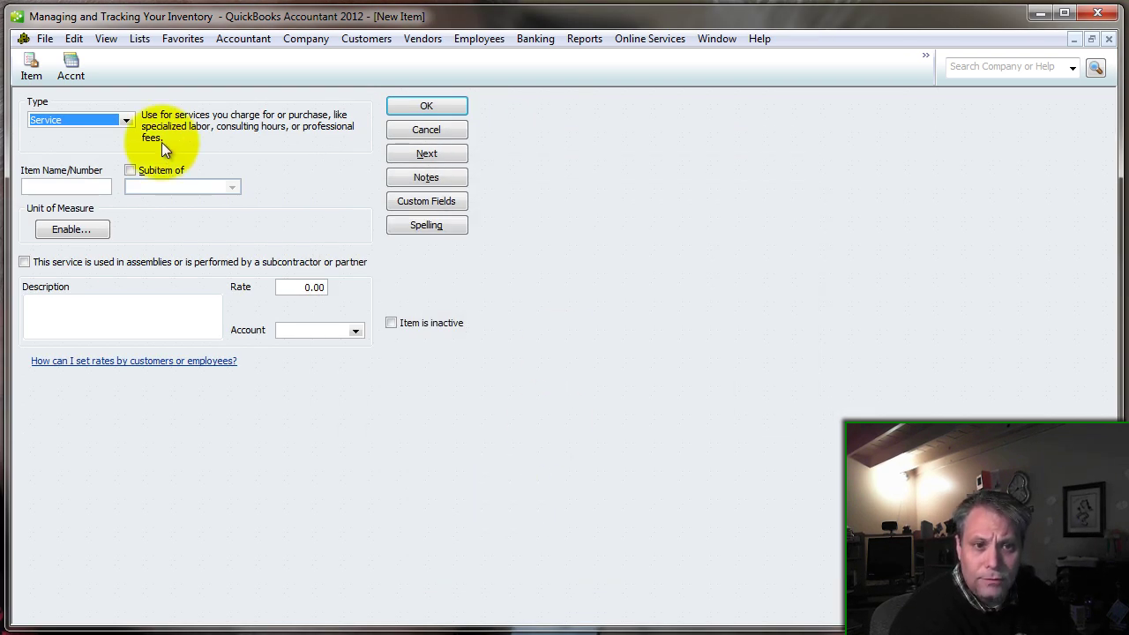
# - Set the new item's type to Inventory Part
pyautogui.click(127, 121)
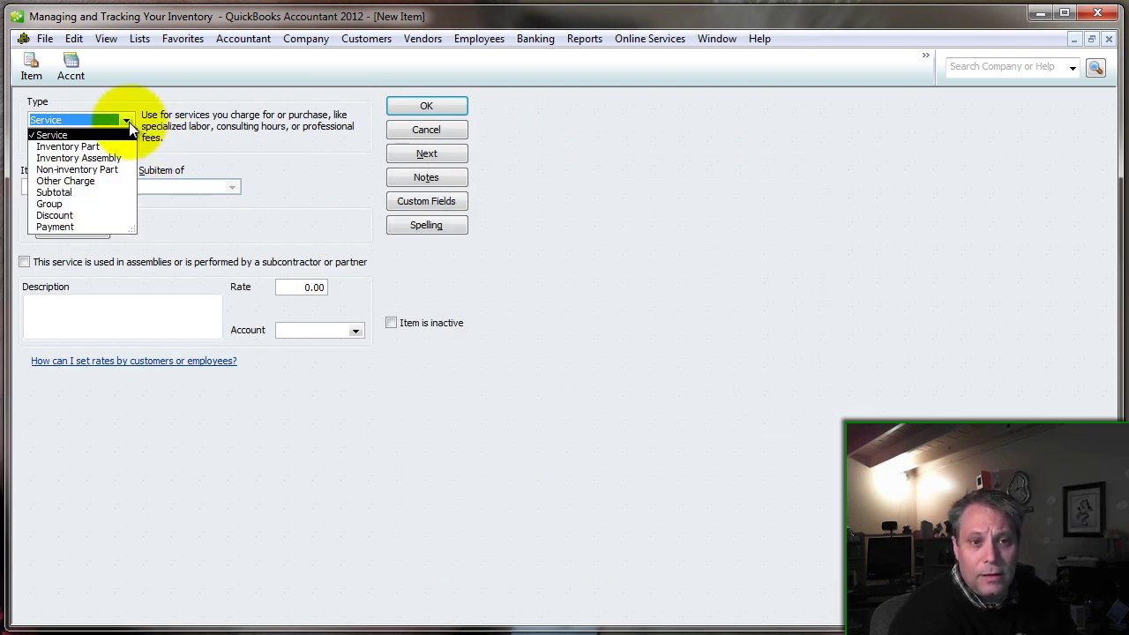
pyautogui.click(85, 145)
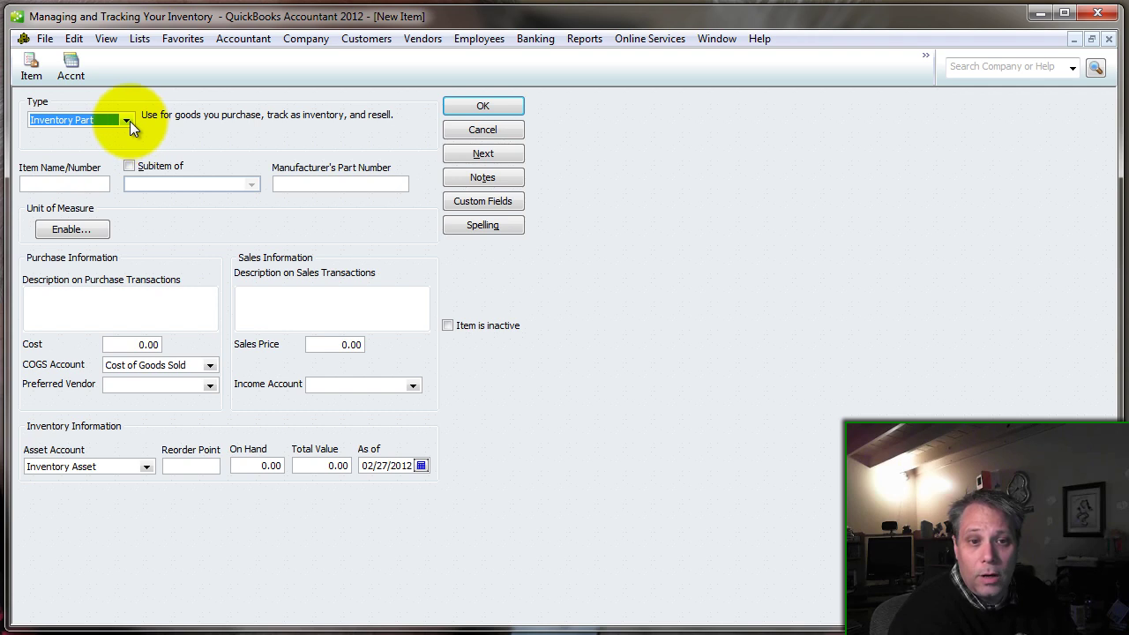
pyautogui.click(128, 121)
pyautogui.click(85, 146)
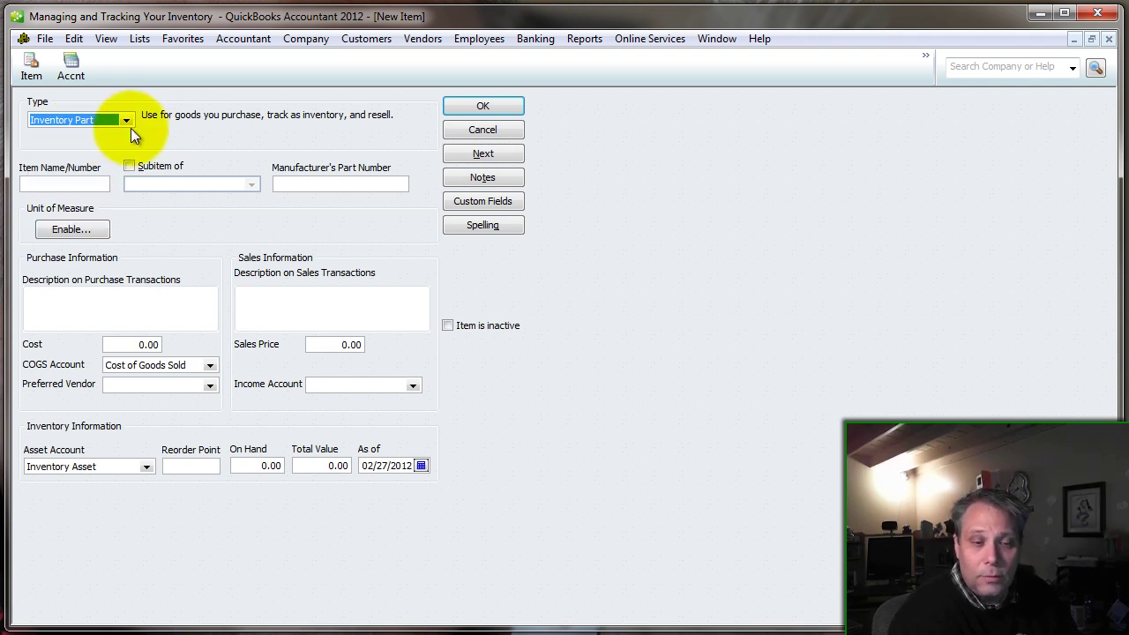
# - Enter Watchacallit as the inventory part's item name
pyautogui.click(71, 183)
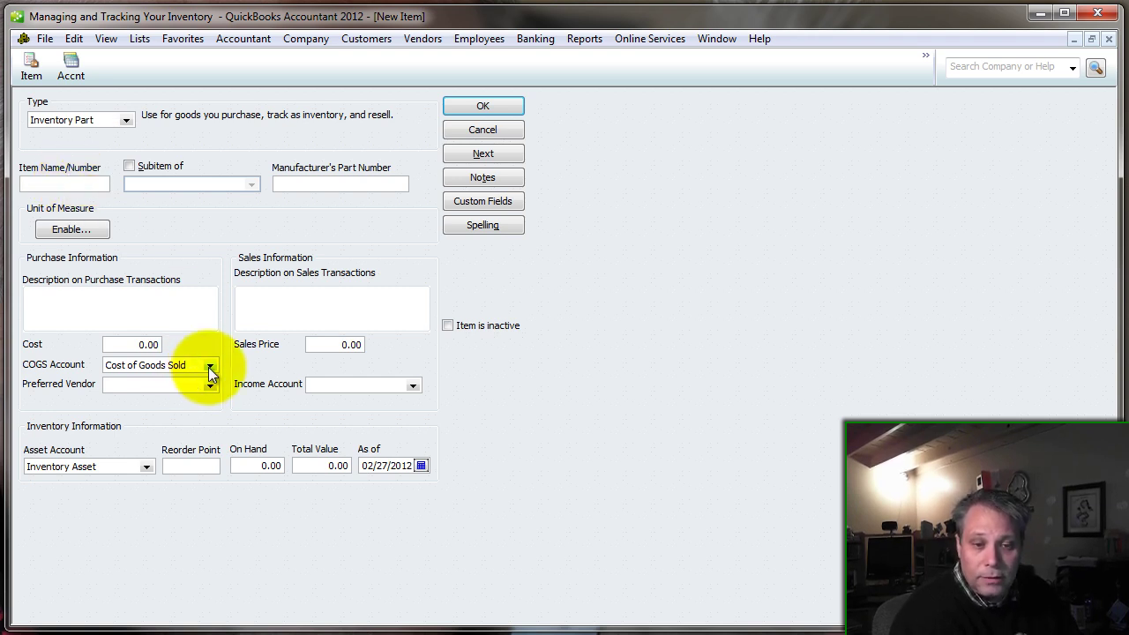
pyautogui.click(412, 386)
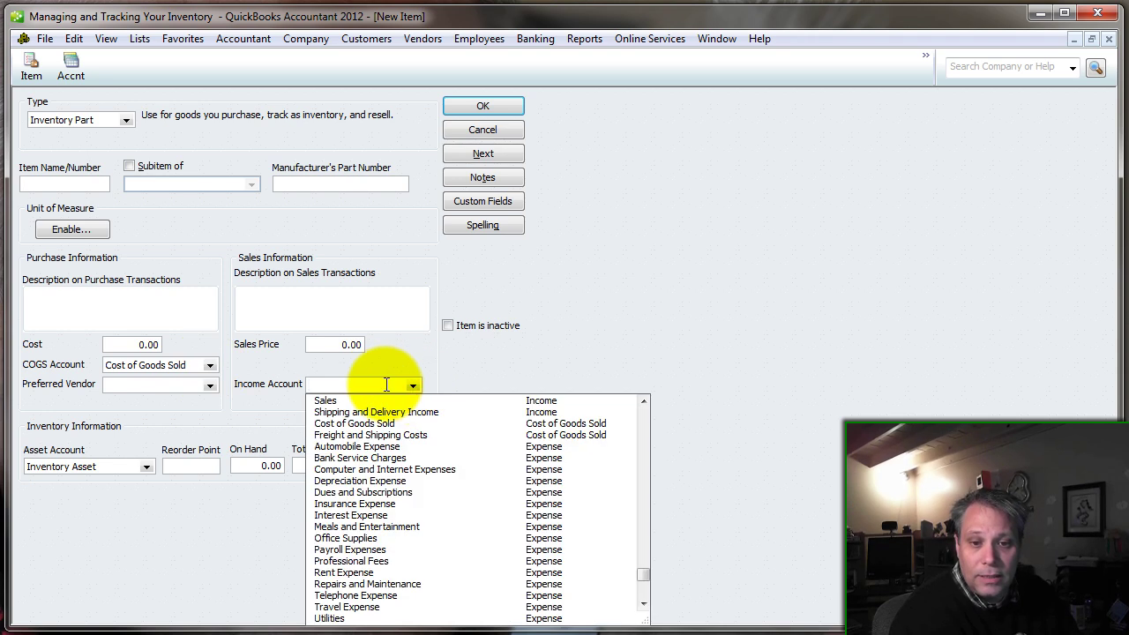
pyautogui.click(49, 185)
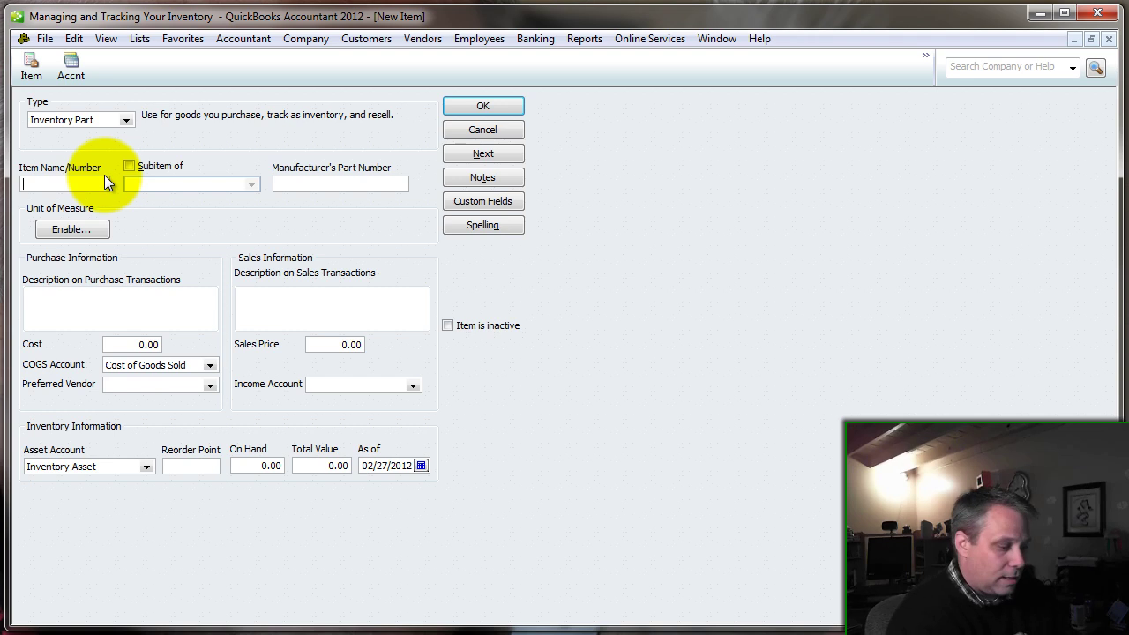
pyautogui.write('Widget')
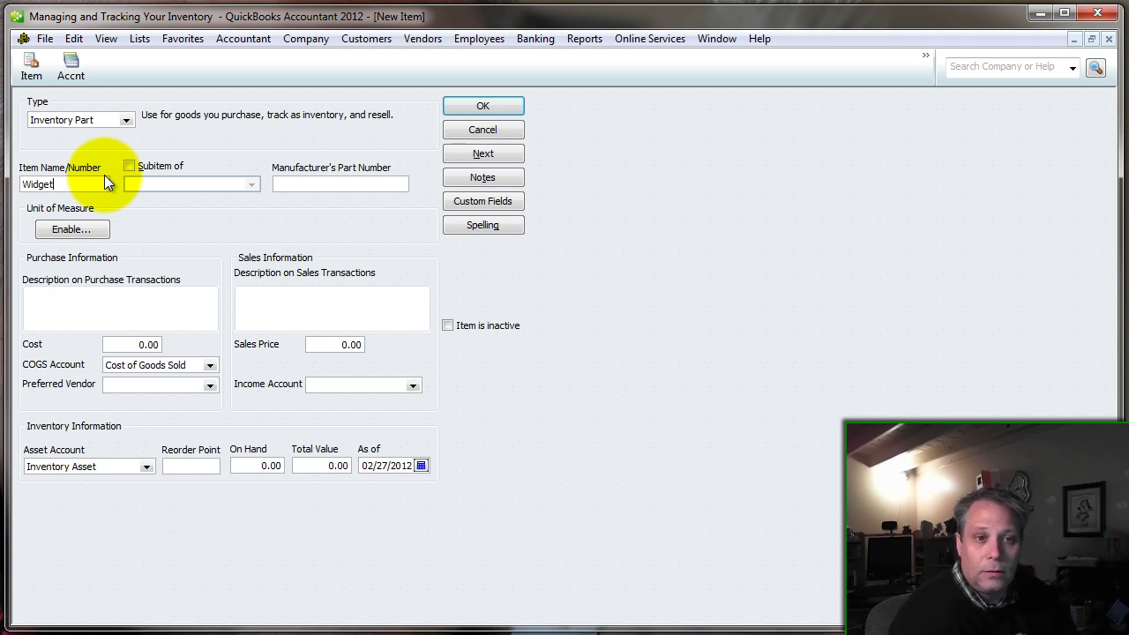
pyautogui.doubleClick(76, 176)
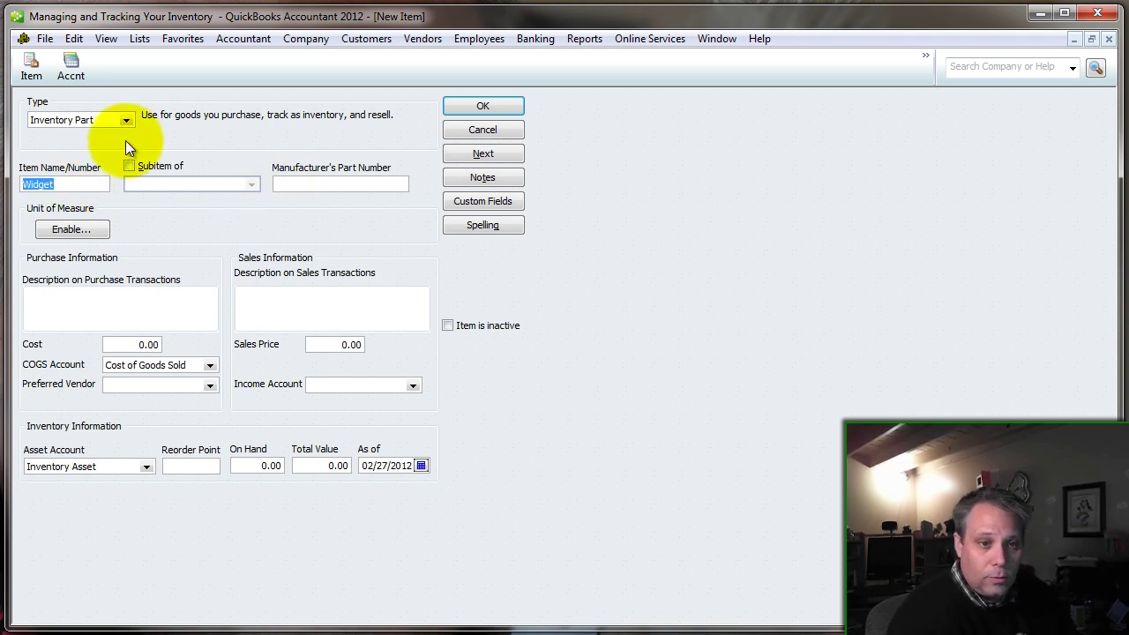
pyautogui.write('Watcha')
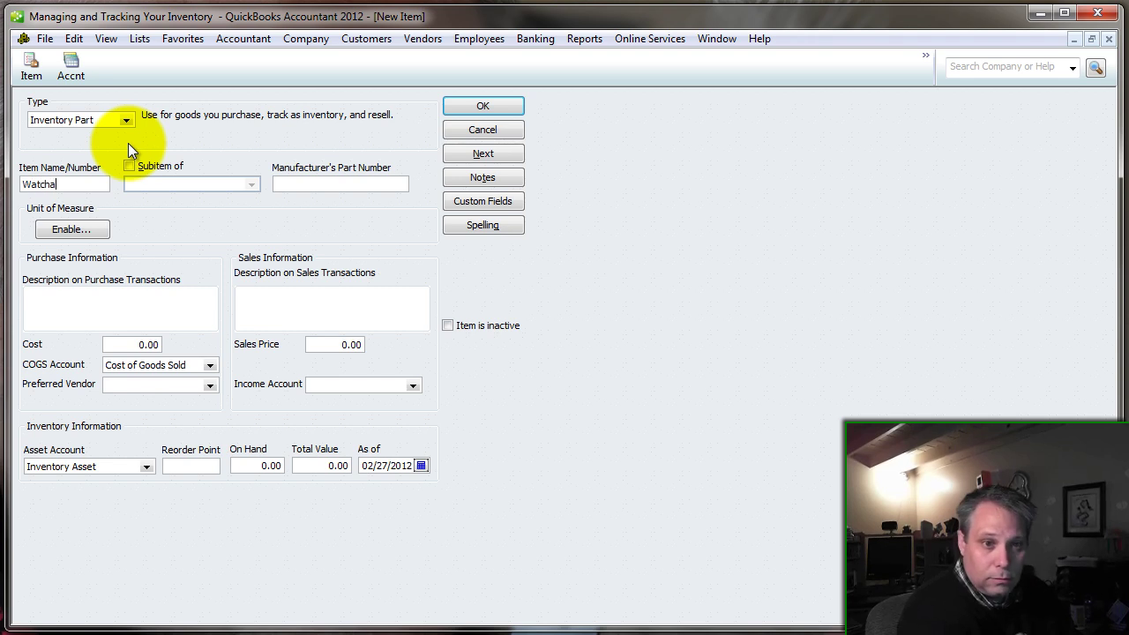
pyautogui.write('callit')
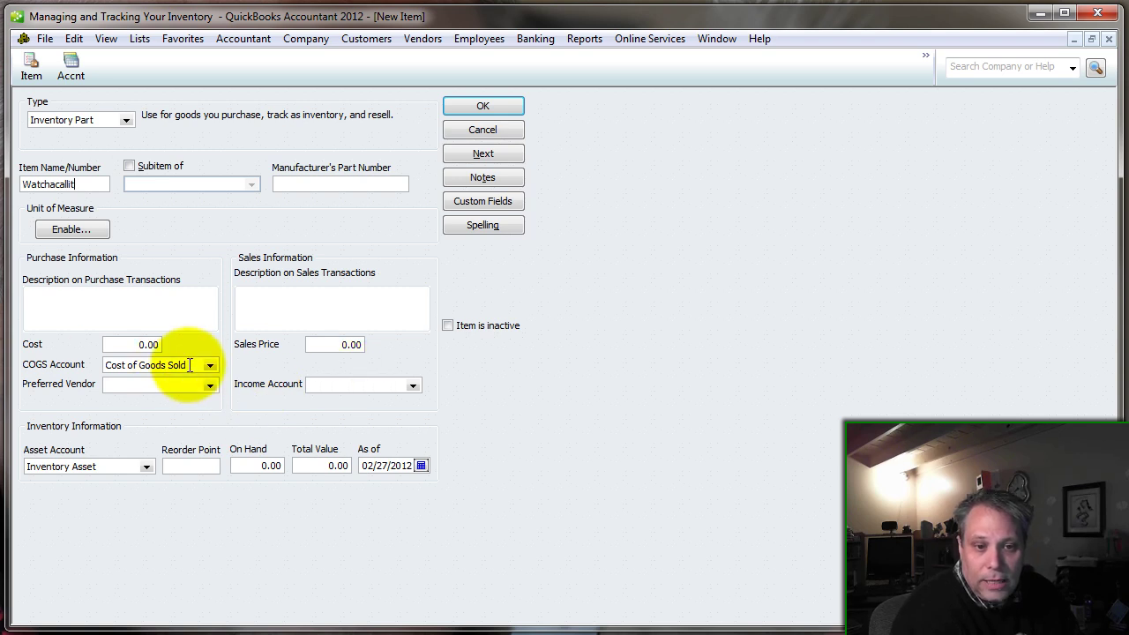
# - Assign Cost of Goods Sold as the COGS account and Sales as the income account, and save the item
pyautogui.click(143, 361)
pyautogui.click(210, 365)
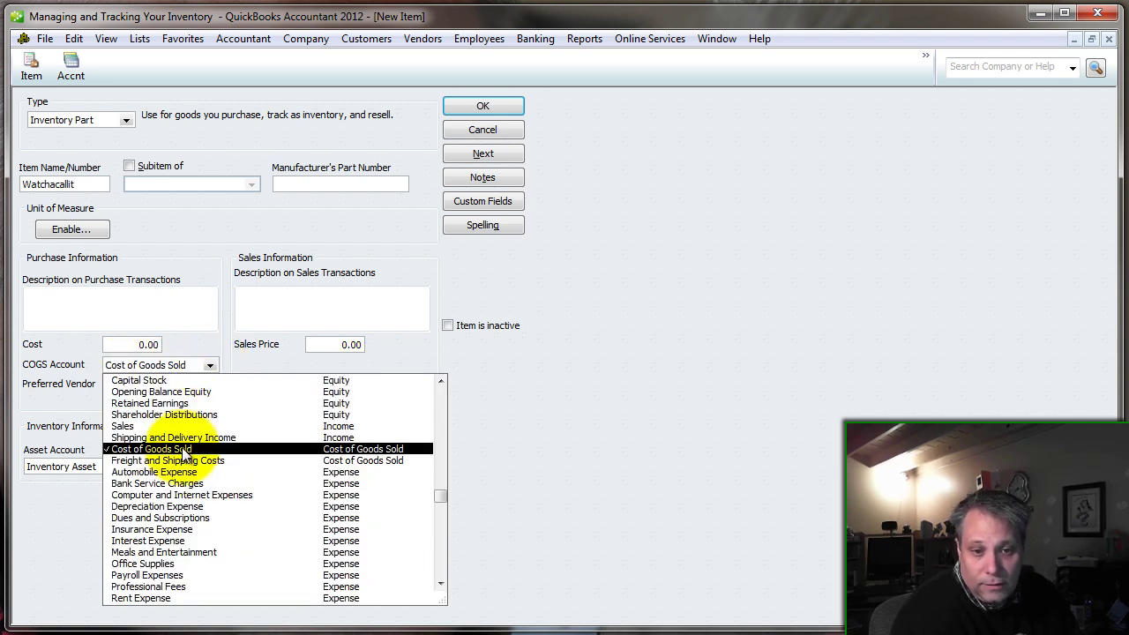
pyautogui.click(190, 450)
pyautogui.click(413, 382)
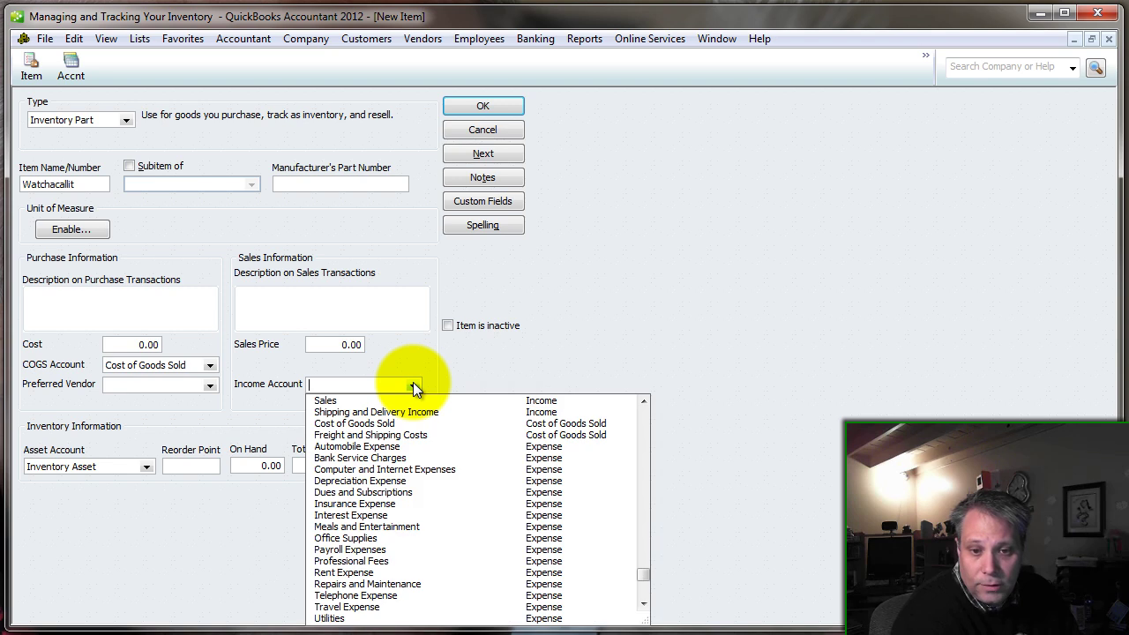
pyautogui.click(325, 400)
pyautogui.click(329, 385)
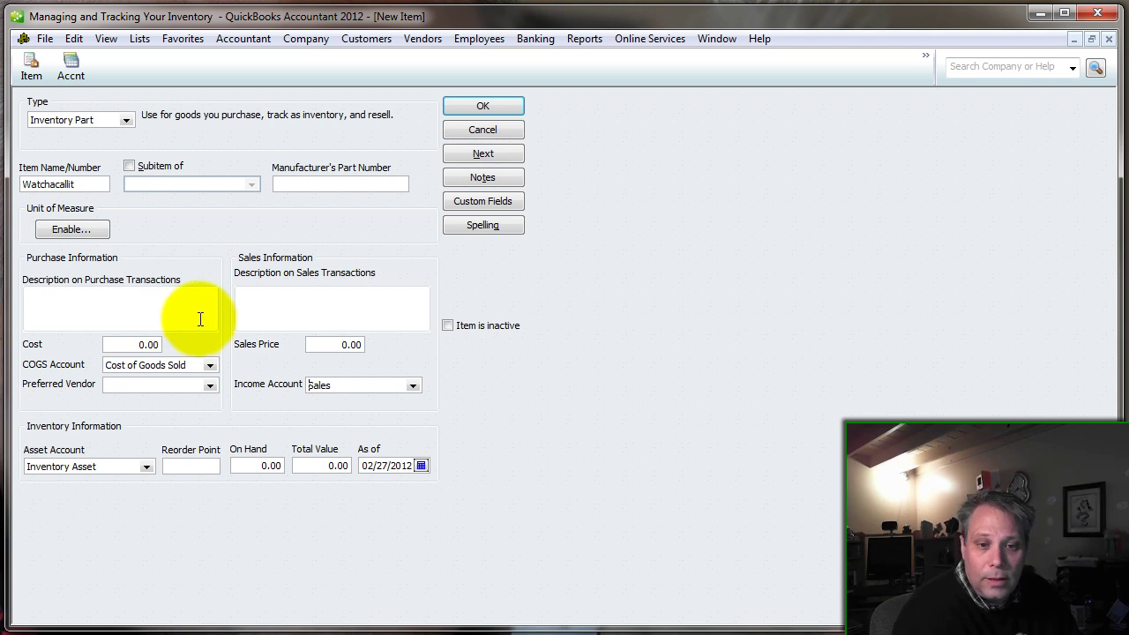
pyautogui.click(478, 107)
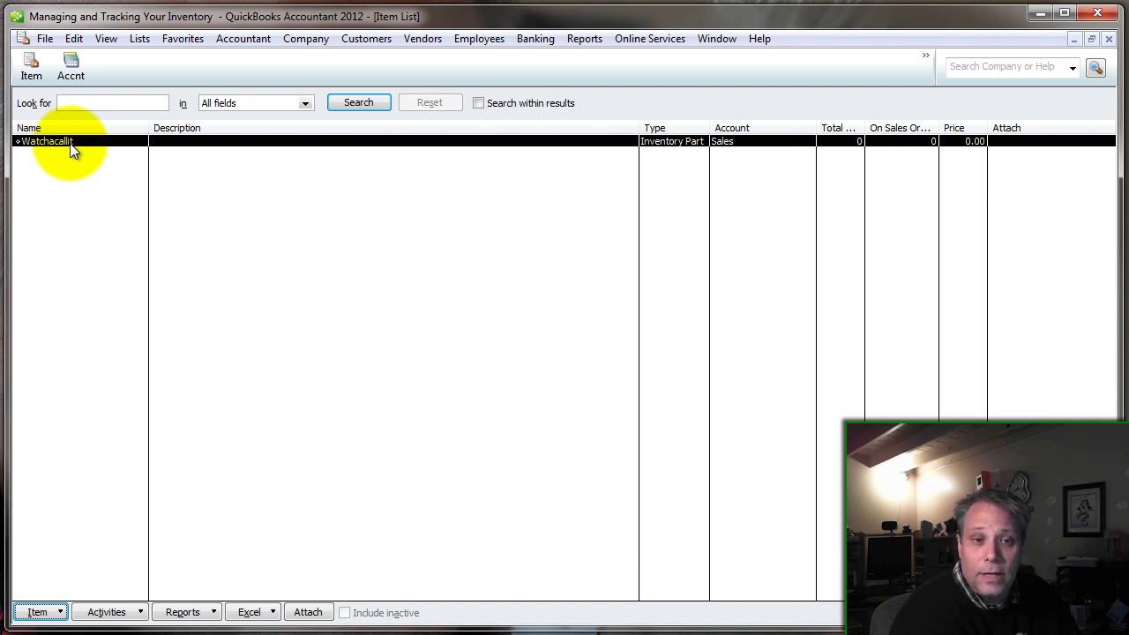
# - Resize the Item List columns so the Total Quantity On Hand and On Sales Order headings fit, narrowing the Description column
pyautogui.moveTo(864, 131); pyautogui.dragTo(937, 132)
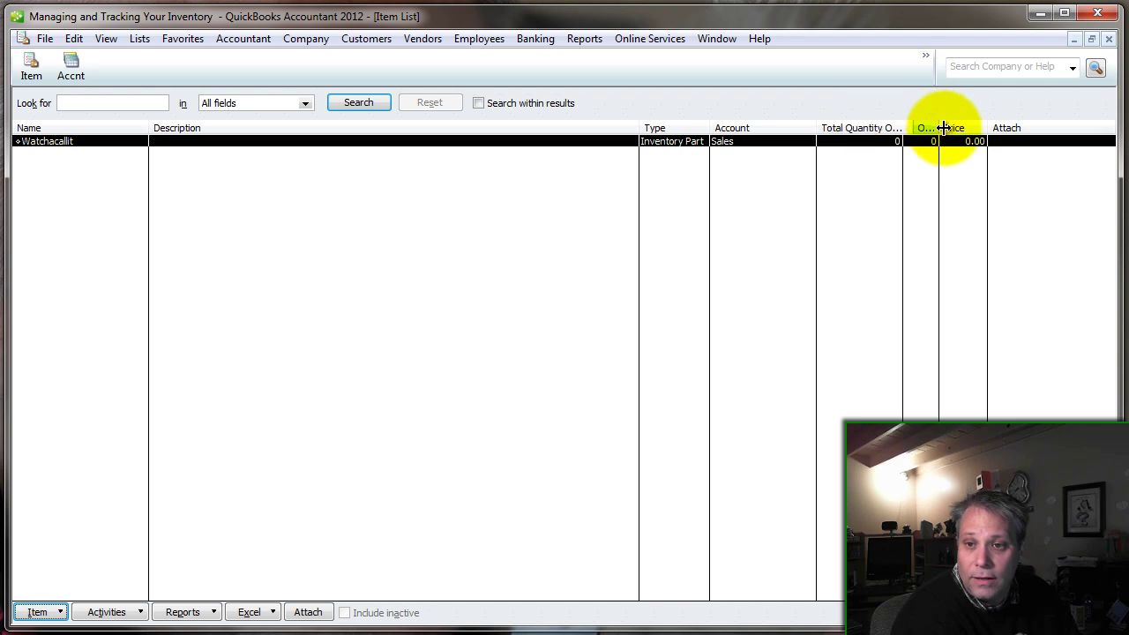
pyautogui.moveTo(815, 130); pyautogui.dragTo(732, 119)
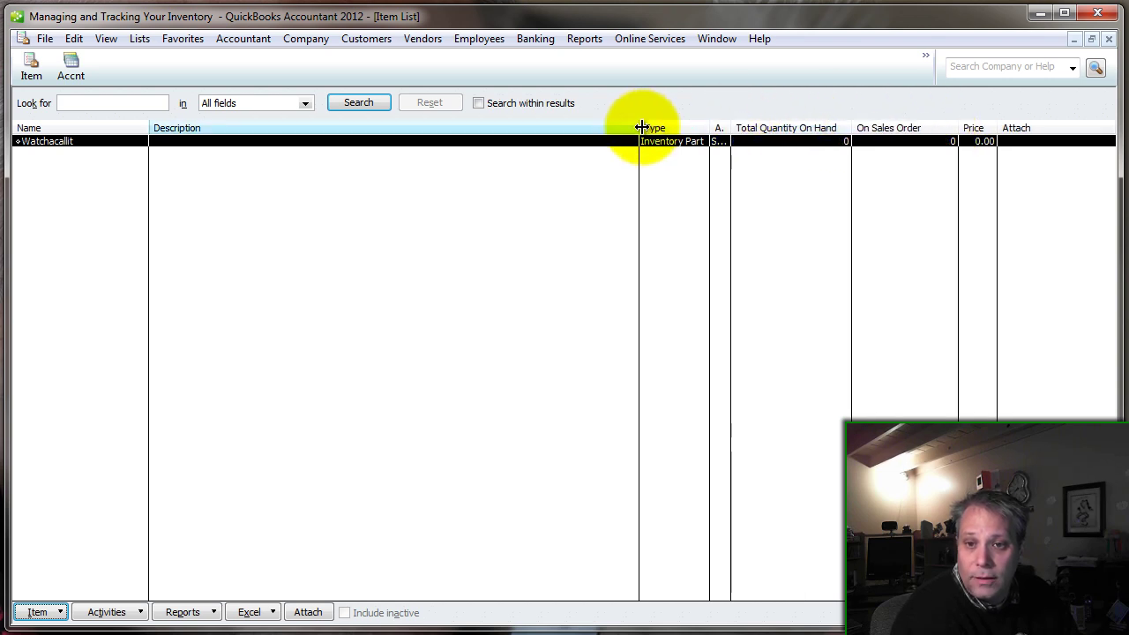
pyautogui.moveTo(638, 128); pyautogui.dragTo(447, 131)
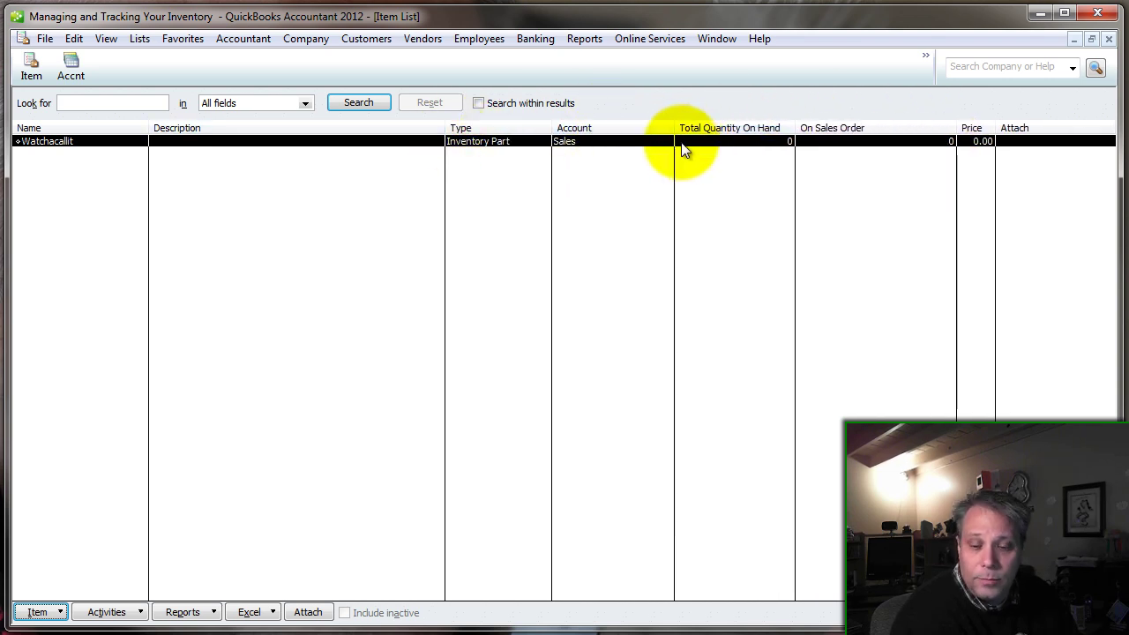